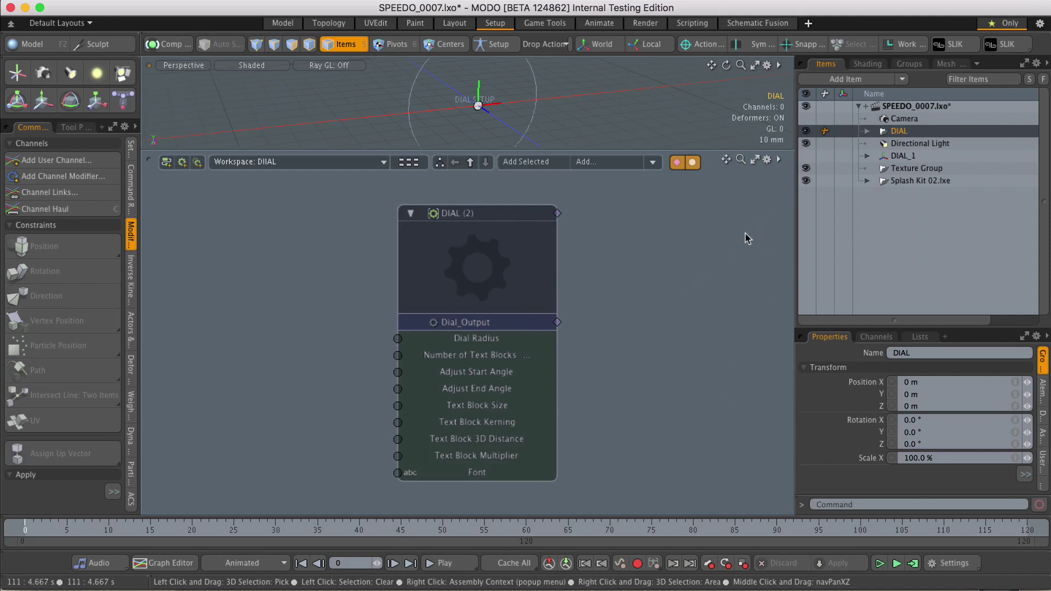
# Review the scene hierarchy, then open the DIAL (2) assembly graph to view Assembly Inputs and CONTROLLER.
pyautogui.click(865, 108)
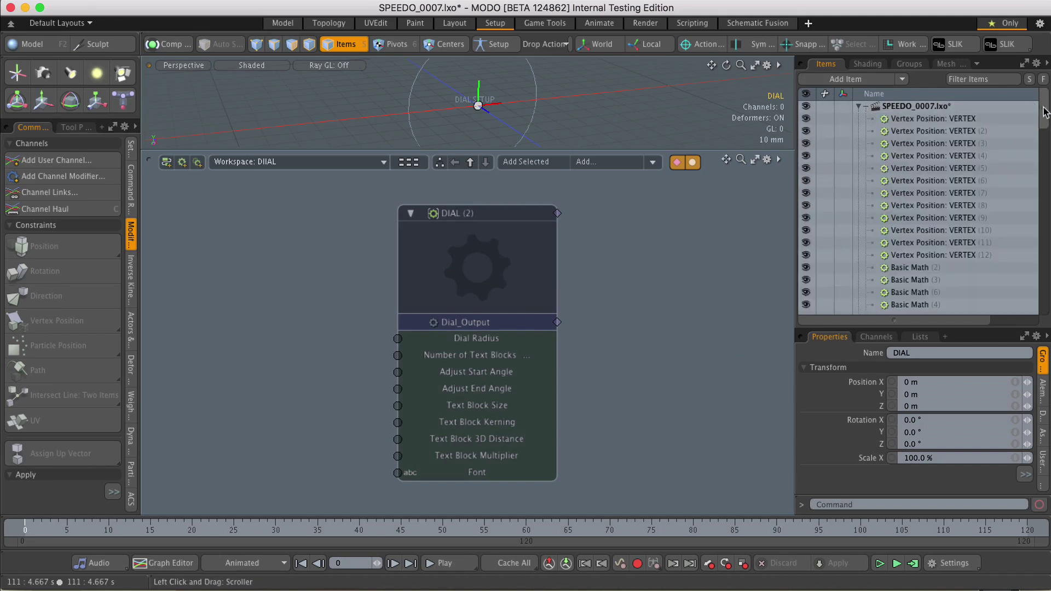
pyautogui.moveTo(1045, 108)
pyautogui.mouseDown()
pyautogui.moveTo(1047, 288)
pyautogui.moveTo(1043, 107)
pyautogui.mouseUp()
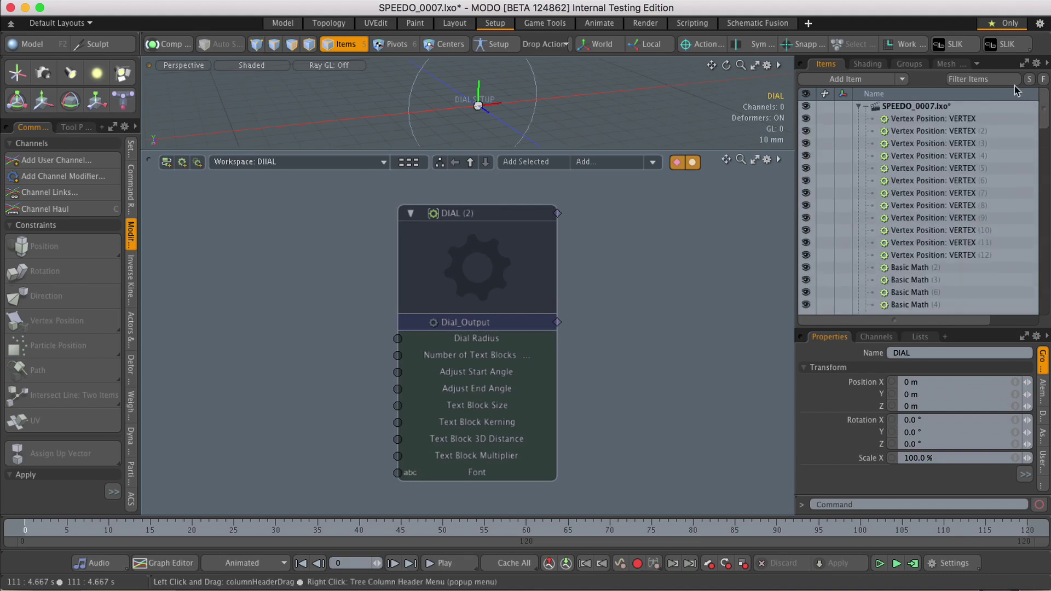
pyautogui.click(858, 106)
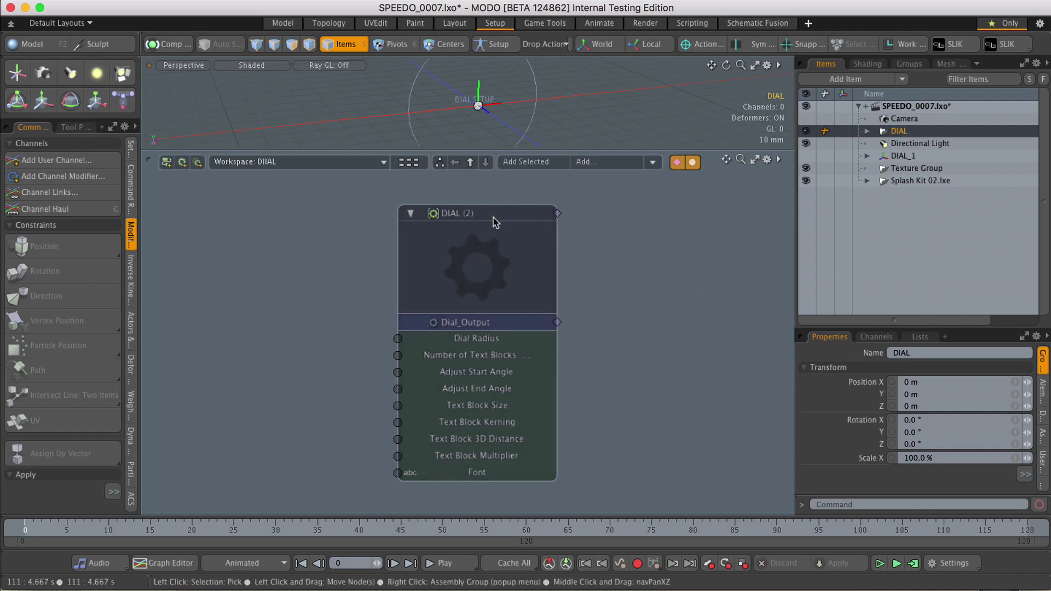
pyautogui.moveTo(494, 221); pyautogui.dragTo(490, 221)
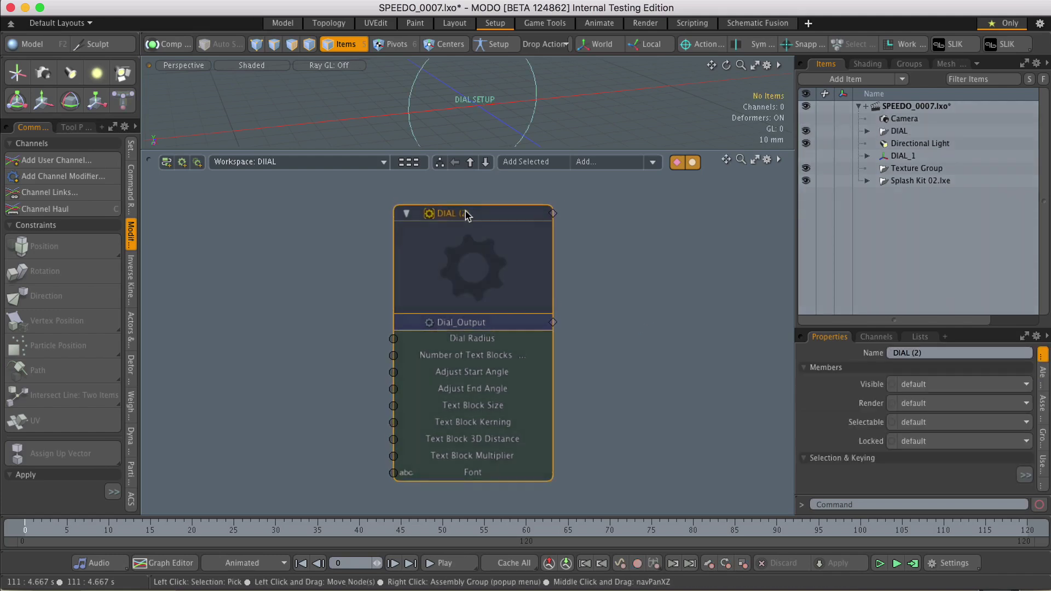
pyautogui.doubleClick(480, 284)
pyautogui.keyDown('alt'); pyautogui.keyDown('shift'); pyautogui.moveTo(340, 246); pyautogui.dragTo(412, 353); pyautogui.keyUp('shift'); pyautogui.keyUp('alt')
pyautogui.keyDown('alt'); pyautogui.keyDown('shift'); pyautogui.moveTo(370, 277); pyautogui.dragTo(307, 165); pyautogui.keyUp('shift'); pyautogui.keyUp('alt')
pyautogui.keyDown('alt'); pyautogui.keyDown('shift'); pyautogui.moveTo(405, 325); pyautogui.dragTo(464, 427); pyautogui.keyUp('shift'); pyautogui.keyUp('alt')
pyautogui.keyDown('ctrl'); pyautogui.keyDown('alt'); pyautogui.moveTo(400, 278); pyautogui.dragTo(609, 281); pyautogui.keyUp('alt'); pyautogui.keyUp('ctrl')
pyautogui.keyDown('alt'); pyautogui.keyDown('shift'); pyautogui.moveTo(531, 258); pyautogui.dragTo(529, 246); pyautogui.keyUp('shift'); pyautogui.keyUp('alt')
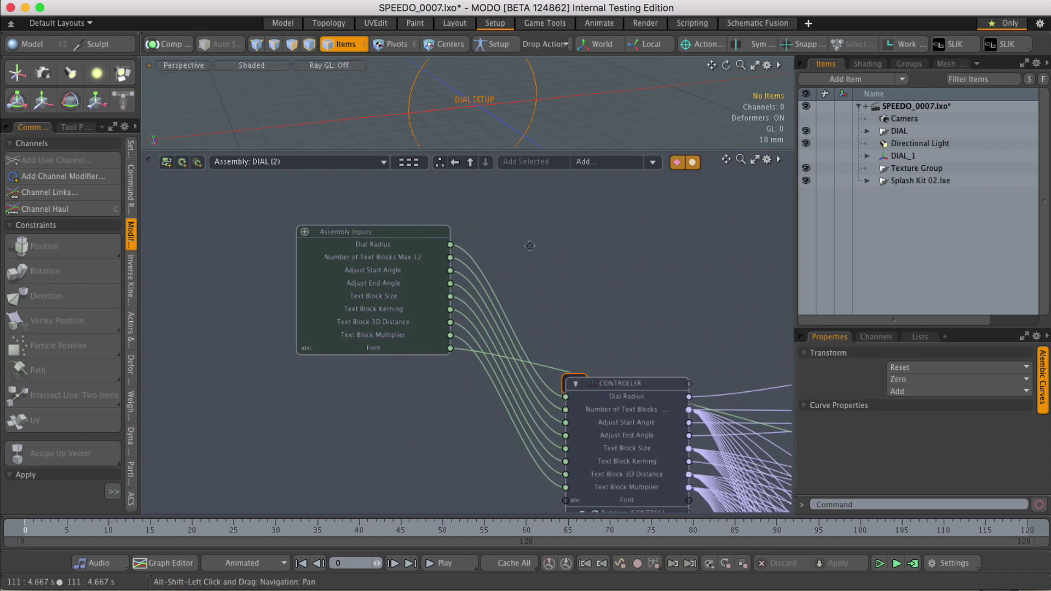
pyautogui.scroll(-8, 606, 282)
# Locate the final merge node, Dial_Output, at the graph's far end, then return to the top-level workspace.
pyautogui.keyDown('alt'); pyautogui.keyDown('shift'); pyautogui.moveTo(620, 269); pyautogui.dragTo(415, 207); pyautogui.keyUp('shift'); pyautogui.keyUp('alt')
pyautogui.keyDown('alt'); pyautogui.keyDown('shift'); pyautogui.moveTo(564, 389); pyautogui.dragTo(429, 208); pyautogui.keyUp('shift'); pyautogui.keyUp('alt')
pyautogui.keyDown('alt'); pyautogui.keyDown('shift'); pyautogui.moveTo(553, 329); pyautogui.dragTo(455, 233); pyautogui.keyUp('shift'); pyautogui.keyUp('alt')
pyautogui.keyDown('alt'); pyautogui.keyDown('shift'); pyautogui.moveTo(589, 312); pyautogui.dragTo(530, 214); pyautogui.keyUp('shift'); pyautogui.keyUp('alt')
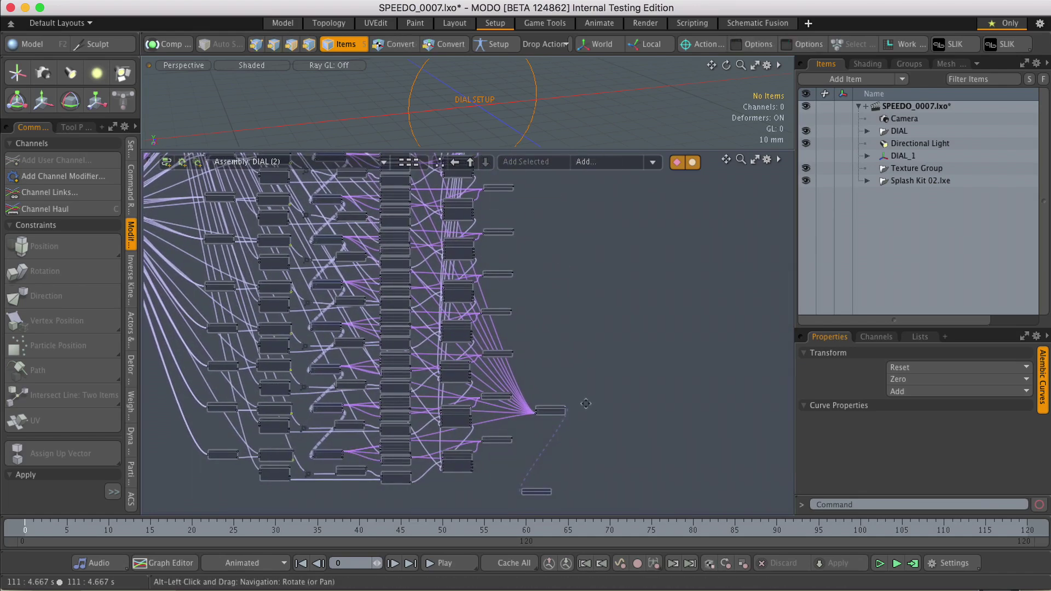
pyautogui.keyDown('alt'); pyautogui.keyDown('shift'); pyautogui.moveTo(604, 433); pyautogui.dragTo(603, 262); pyautogui.keyUp('shift'); pyautogui.keyUp('alt')
pyautogui.click(552, 345)
pyautogui.keyDown('ctrl'); pyautogui.keyDown('alt'); pyautogui.moveTo(609, 249); pyautogui.dragTo(662, 262); pyautogui.keyUp('alt'); pyautogui.keyUp('ctrl')
pyautogui.keyDown('alt'); pyautogui.keyDown('shift'); pyautogui.moveTo(594, 296); pyautogui.dragTo(643, 341); pyautogui.keyUp('shift'); pyautogui.keyUp('alt')
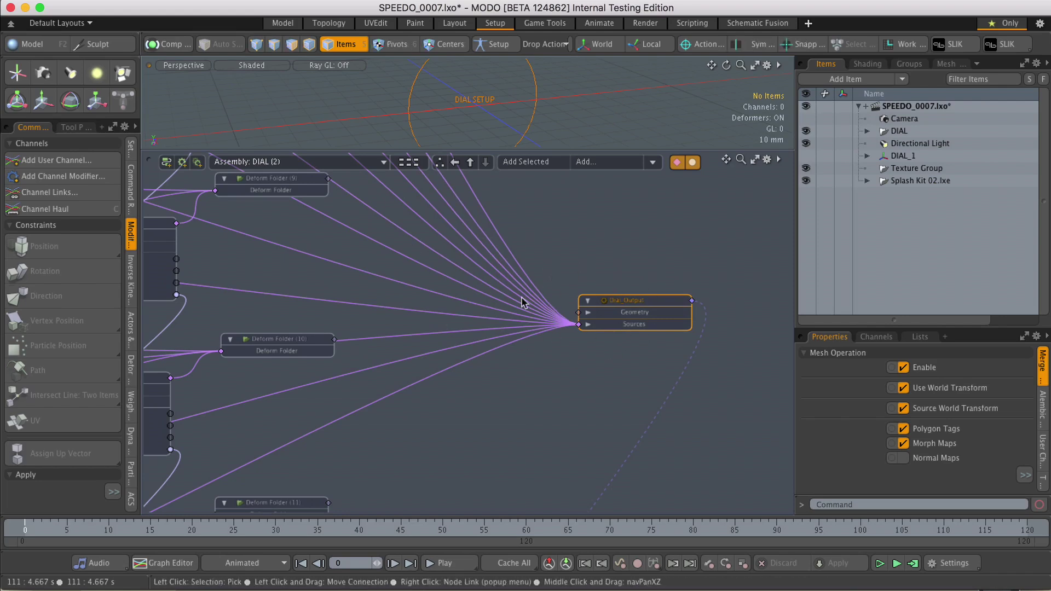
pyautogui.keyDown('ctrl'); pyautogui.keyDown('alt'); pyautogui.moveTo(600, 276); pyautogui.dragTo(598, 384); pyautogui.keyUp('alt'); pyautogui.keyUp('ctrl')
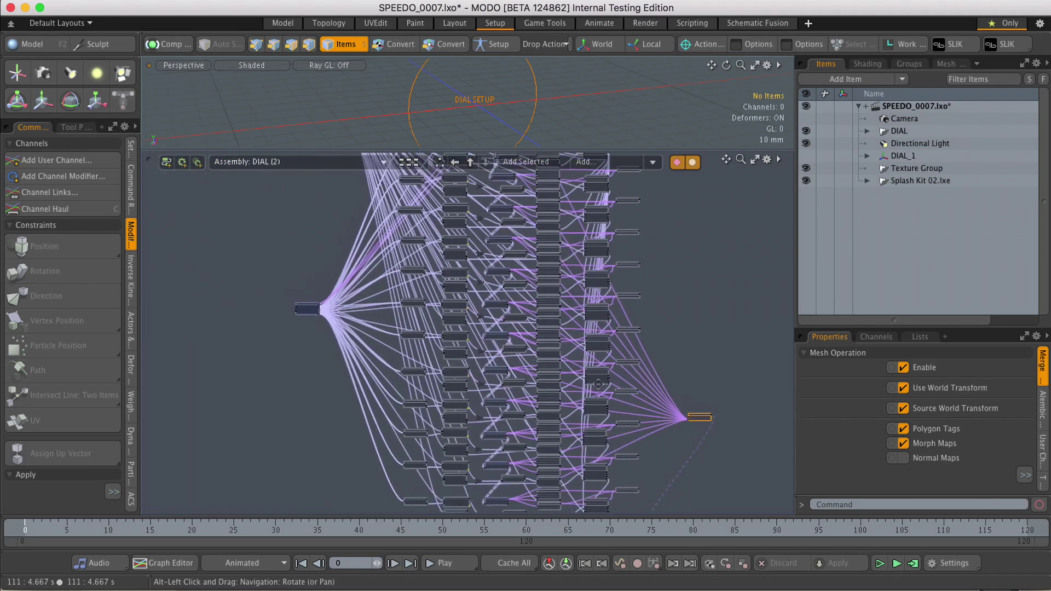
pyautogui.click(470, 163)
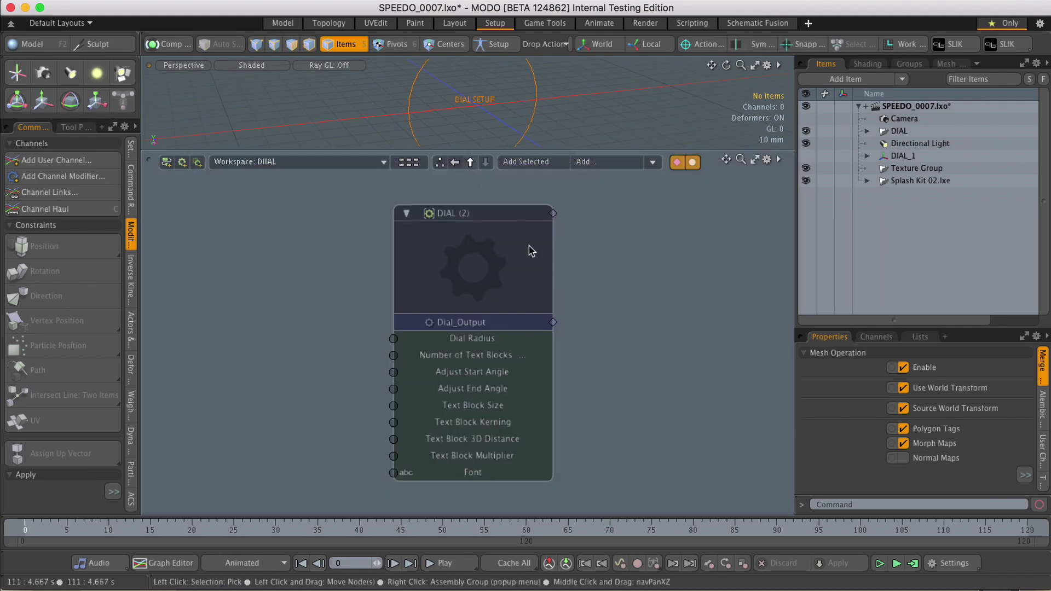
# Collapse DIAL (2) to a Mesh Operation item with Dial_Output as its source.
pyautogui.click(481, 216)
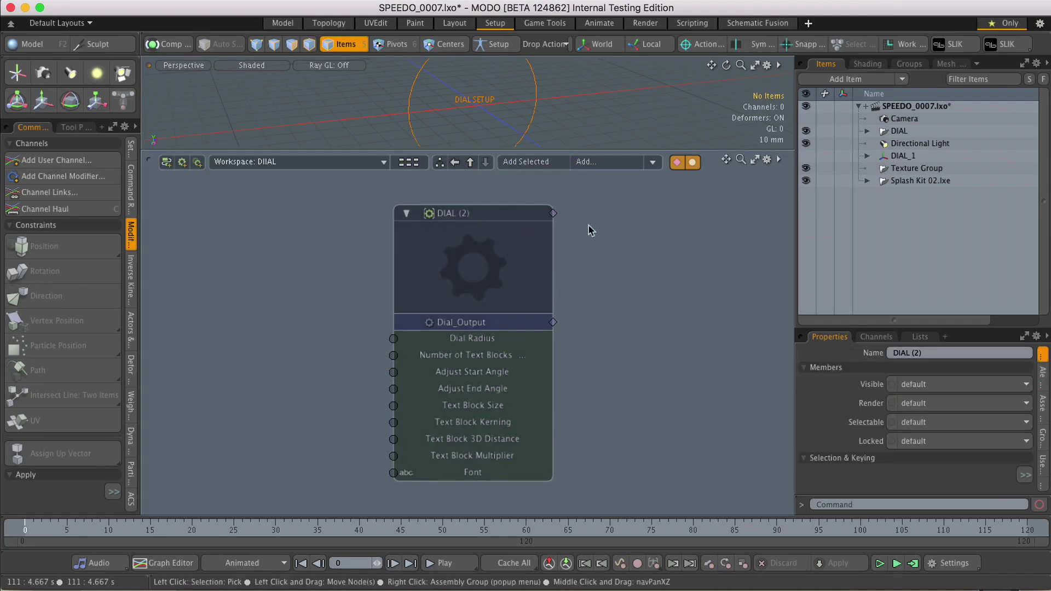
pyautogui.rightClick(483, 213)
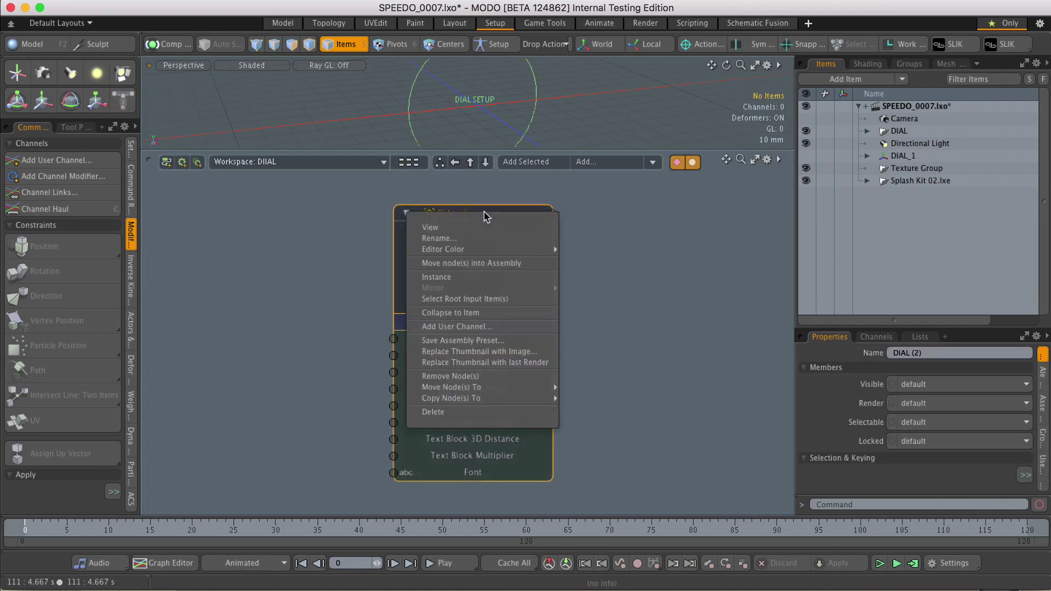
pyautogui.click(484, 314)
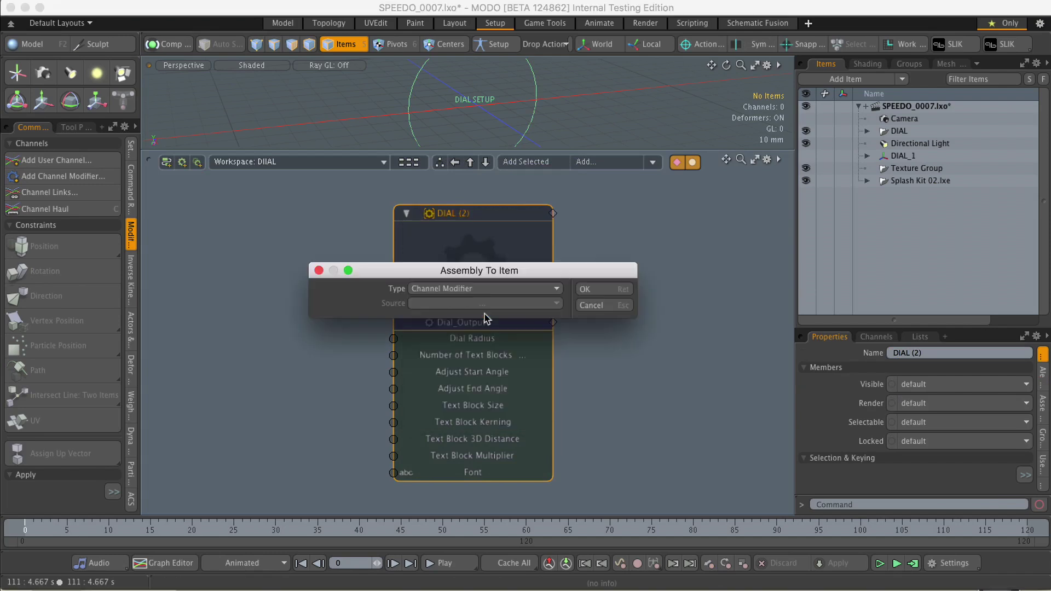
pyautogui.click(520, 296)
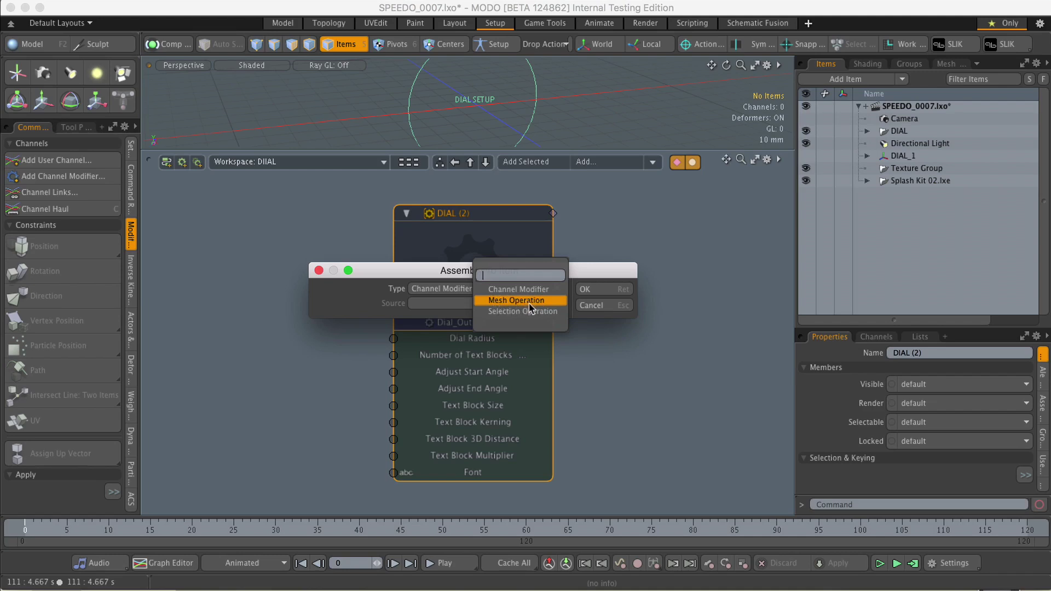
pyautogui.click(528, 301)
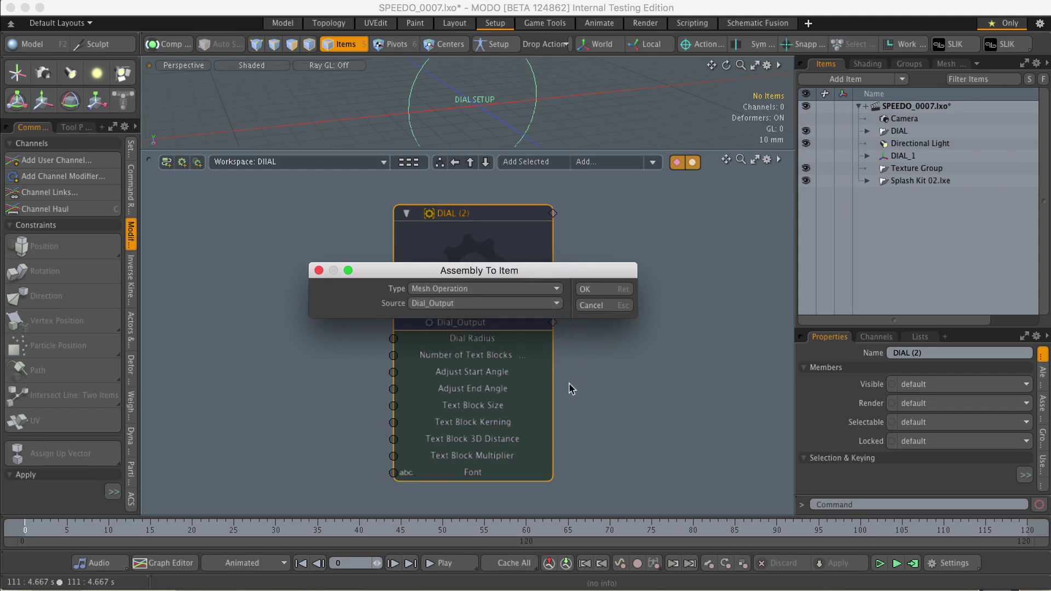
pyautogui.click(532, 309)
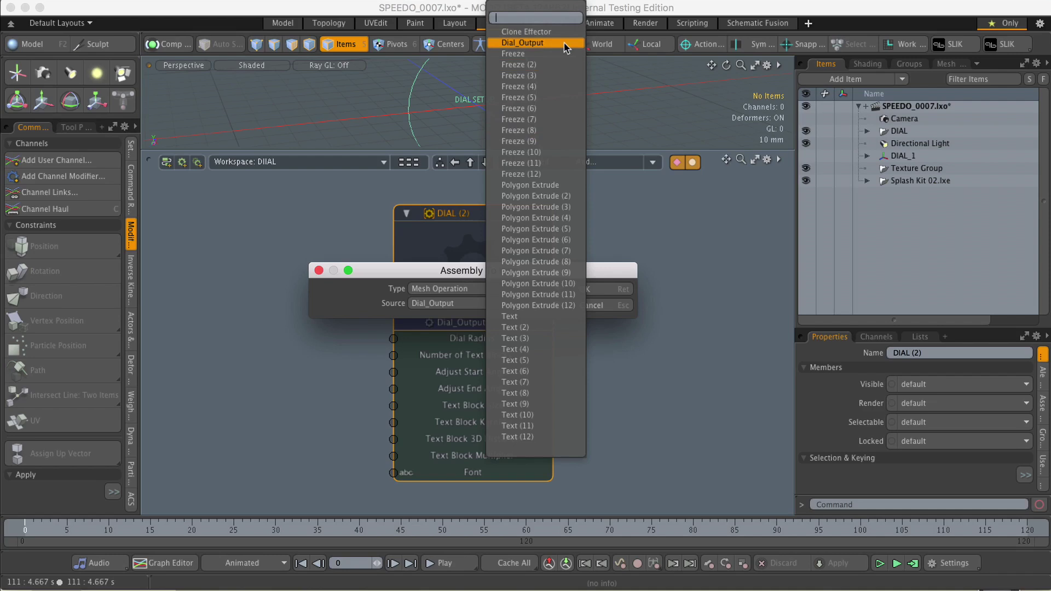
pyautogui.click(564, 44)
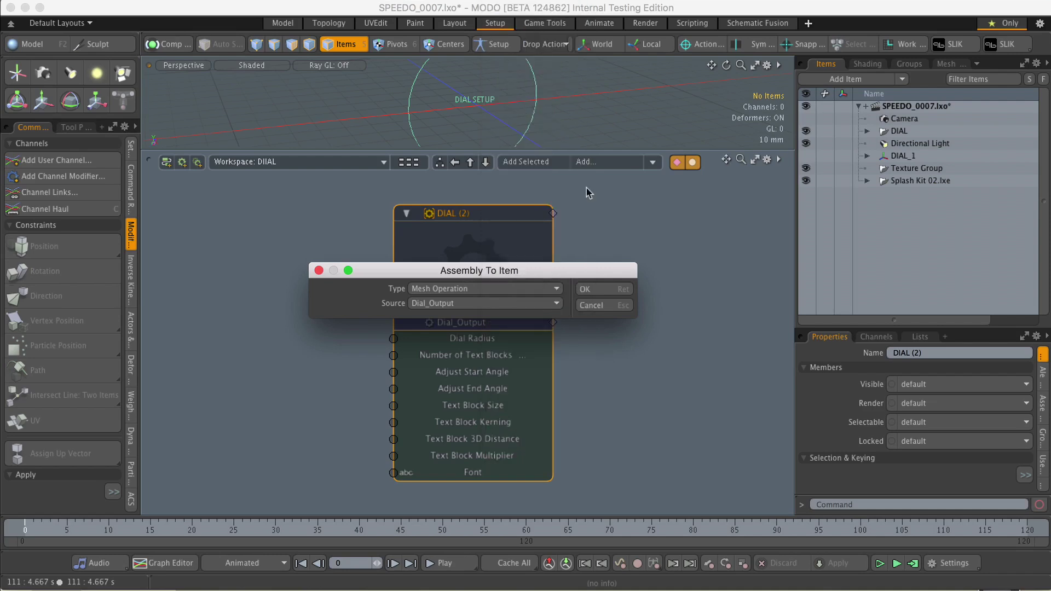
pyautogui.click(591, 289)
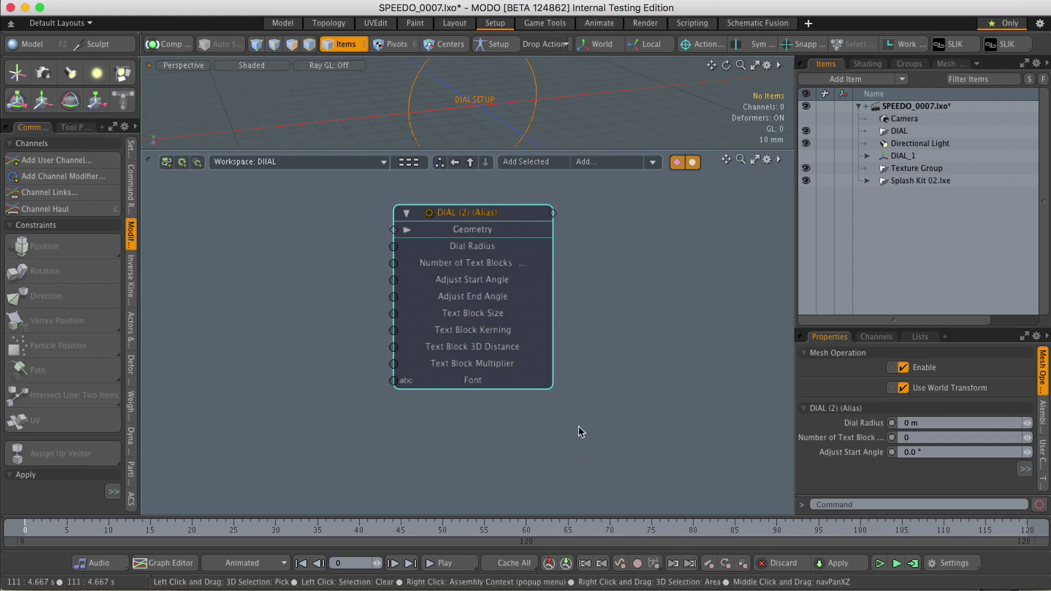
# Select the DIAL (2) alias node and save it with File > Save Assembly Preset.
pyautogui.click(482, 215)
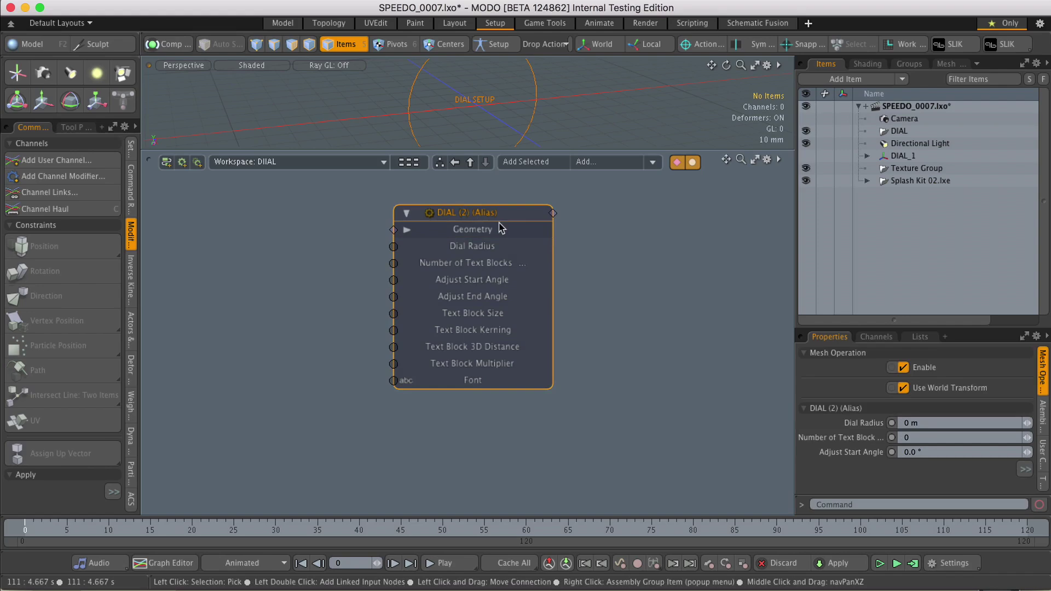
pyautogui.click(102, 4)
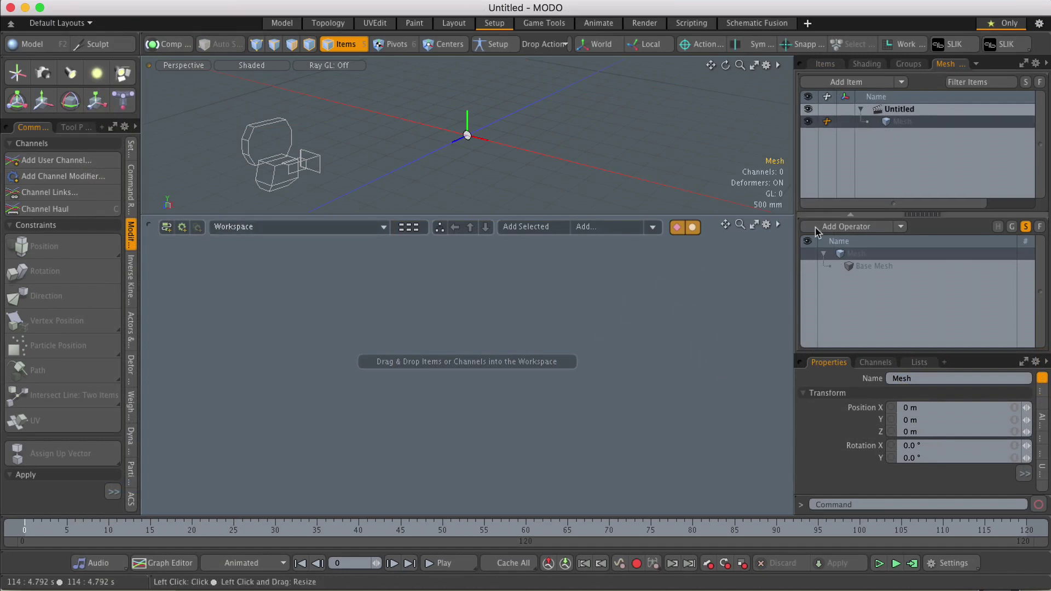
# Add the saved Dial preset as a mesh operation and select its DIAL (2) (Alias) layer.
pyautogui.click(841, 227)
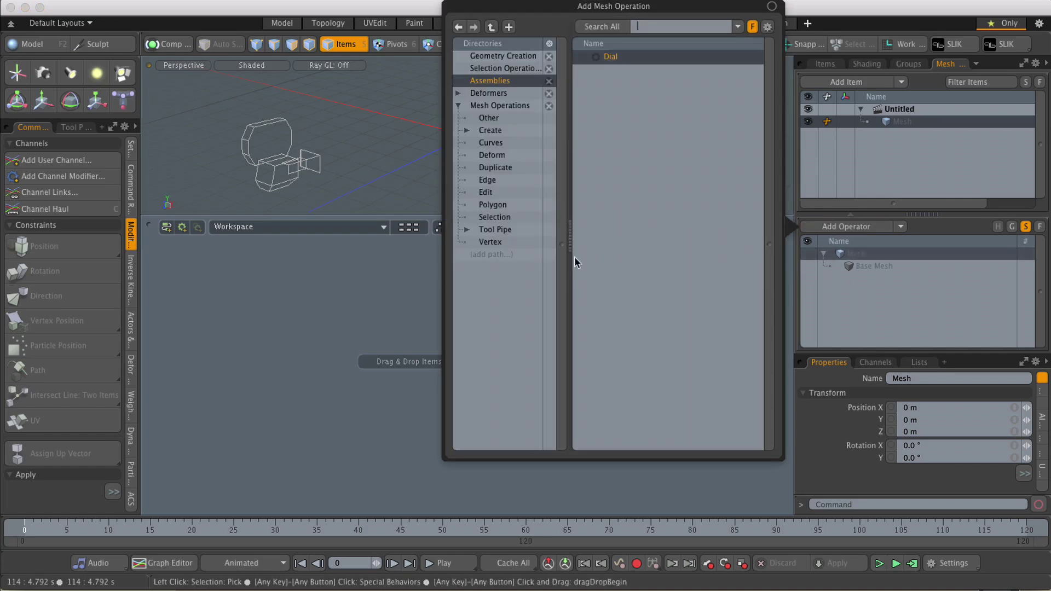
pyautogui.doubleClick(635, 60)
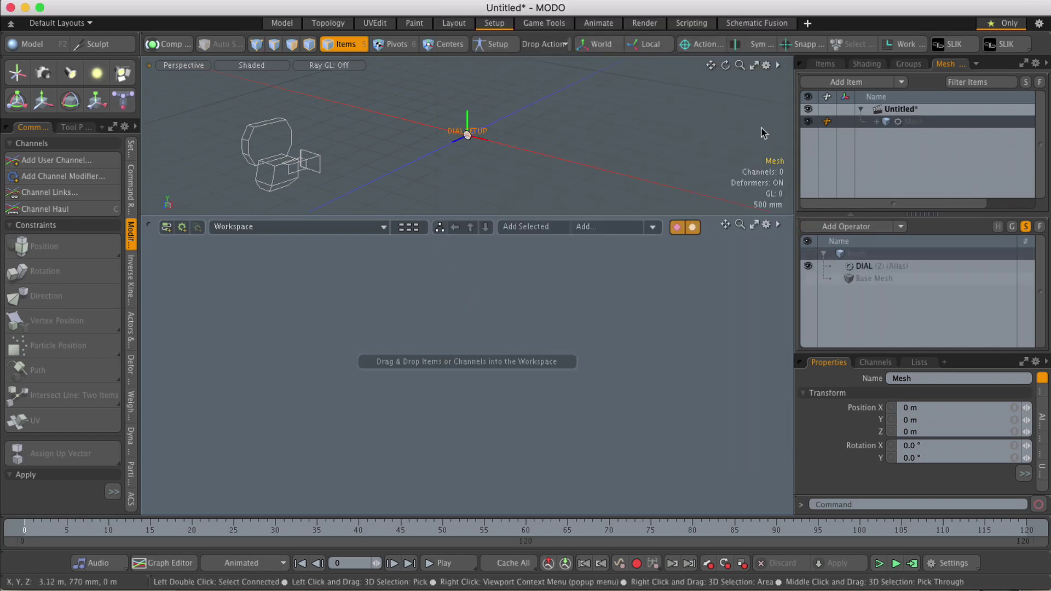
pyautogui.click(870, 266)
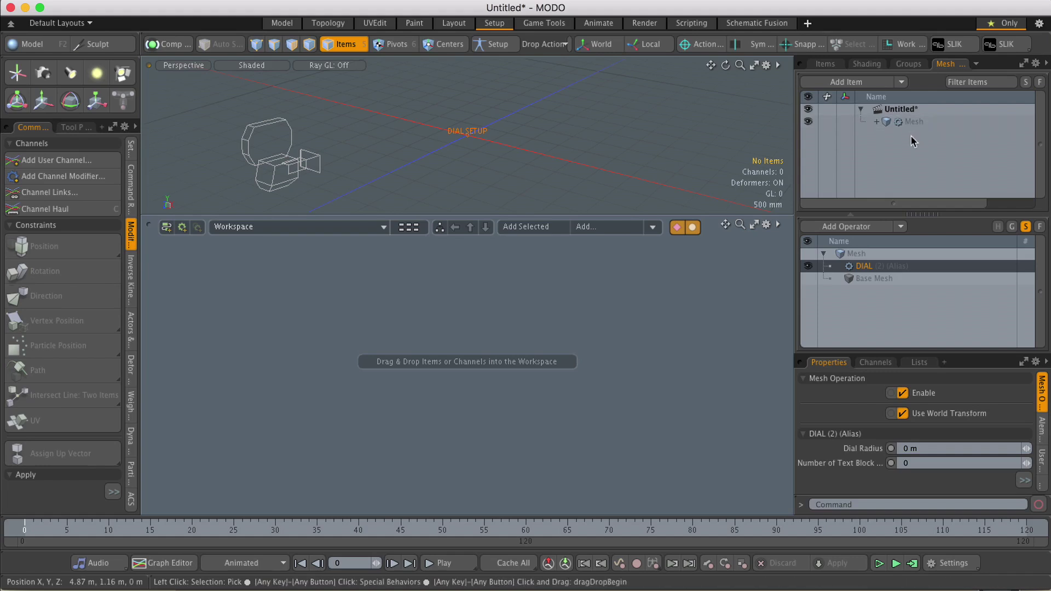
pyautogui.click(825, 64)
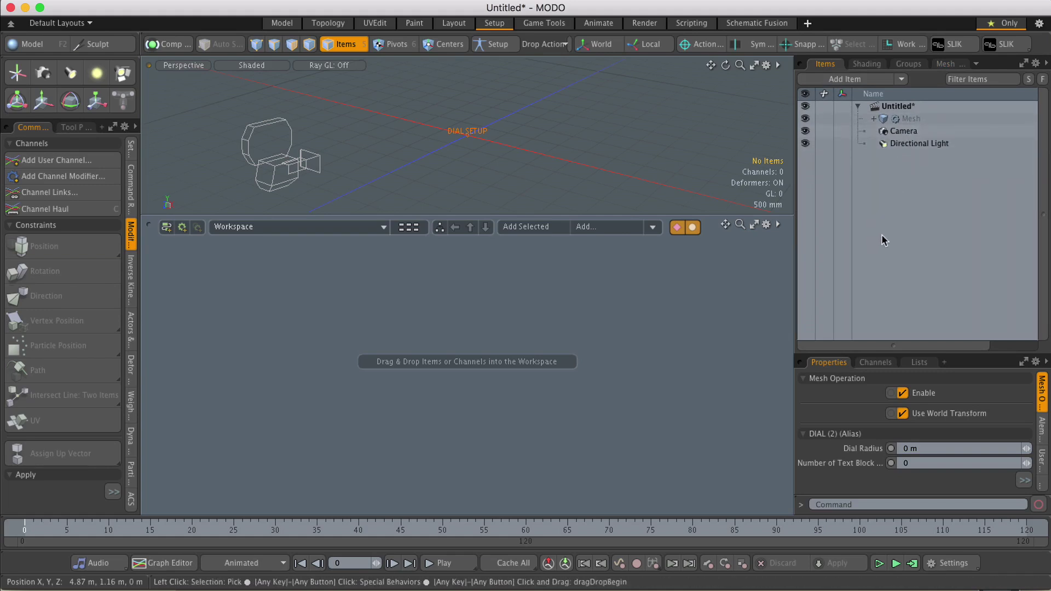
pyautogui.click(946, 63)
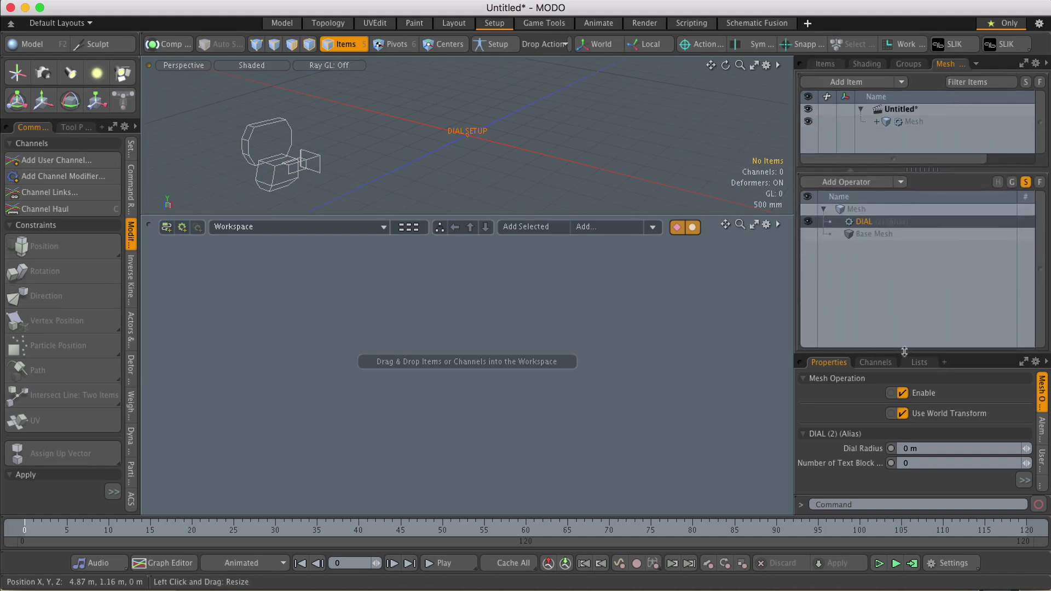
pyautogui.moveTo(905, 351); pyautogui.dragTo(900, 228)
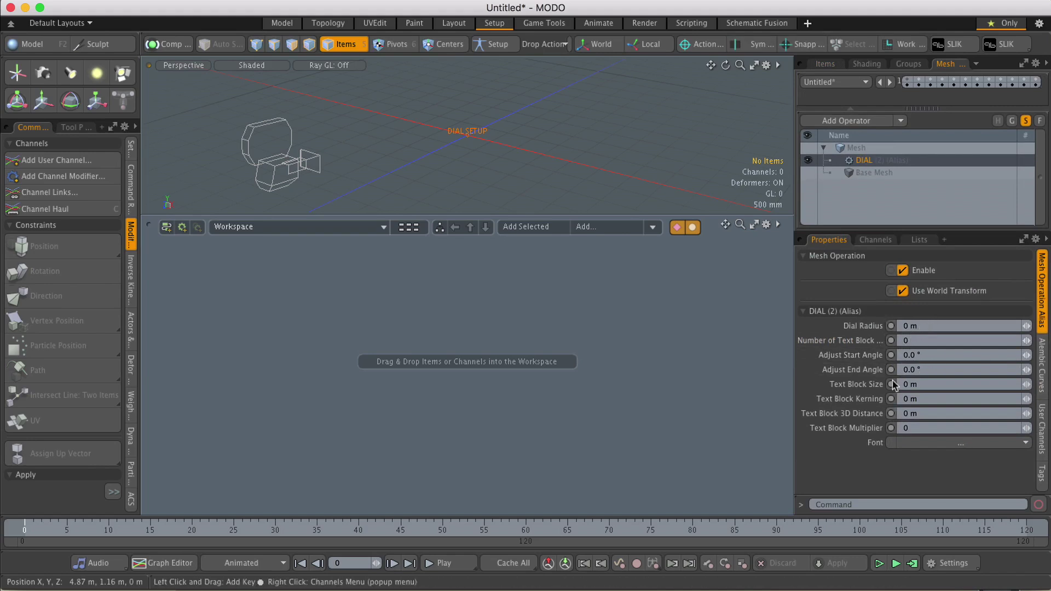
pyautogui.moveTo(902, 233); pyautogui.dragTo(908, 382)
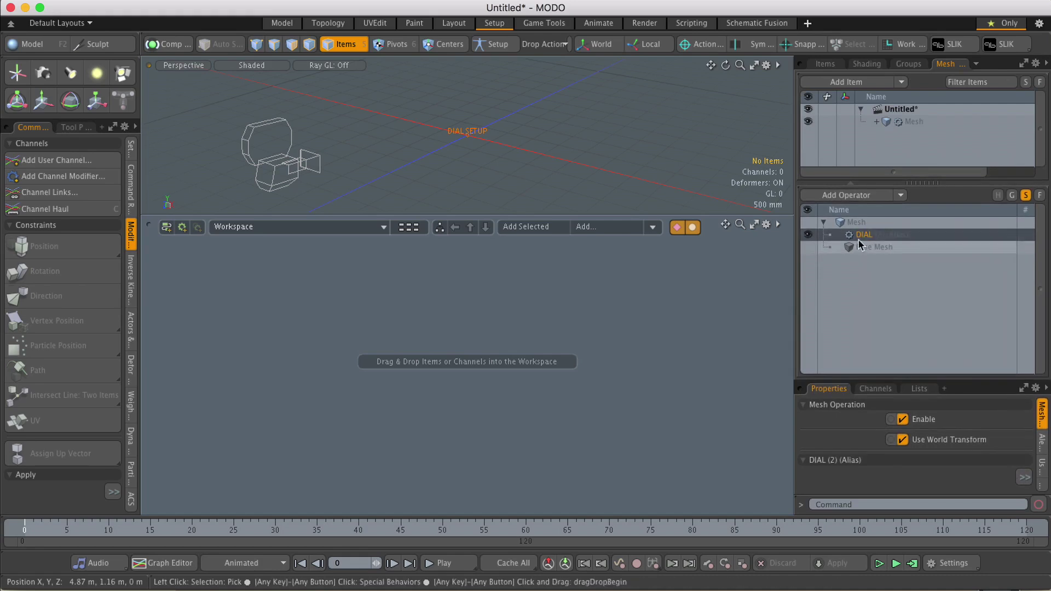